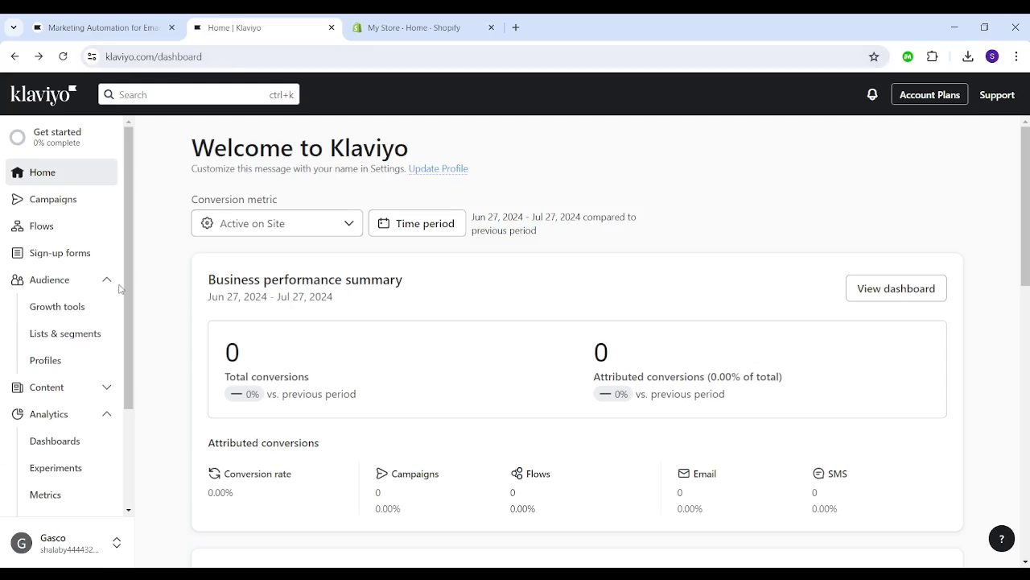
- From Klaviyo's Integrations page, search the catalogue for 'shop' and open the Shopify integration
left_click(72, 555)
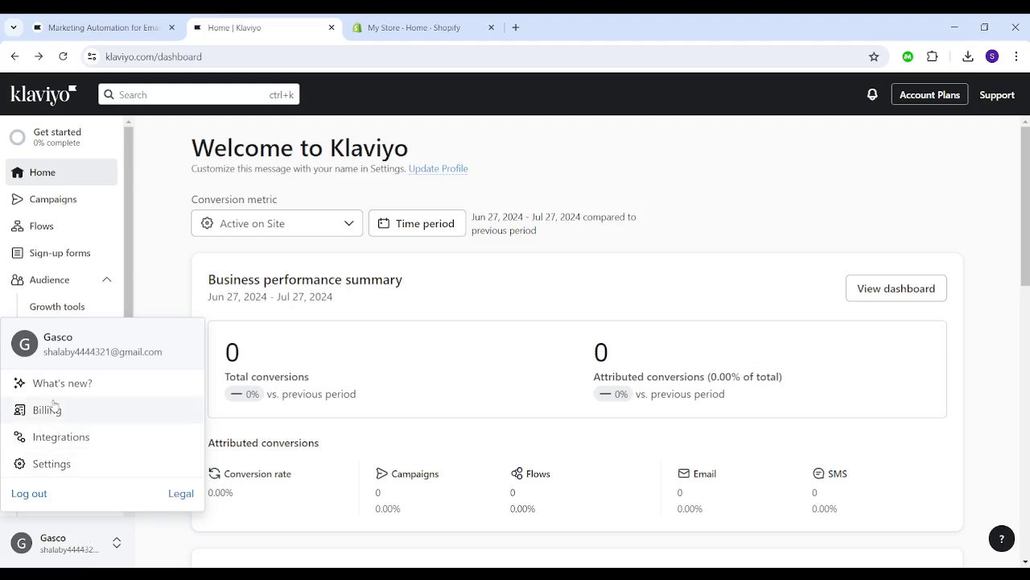
left_click(56, 437)
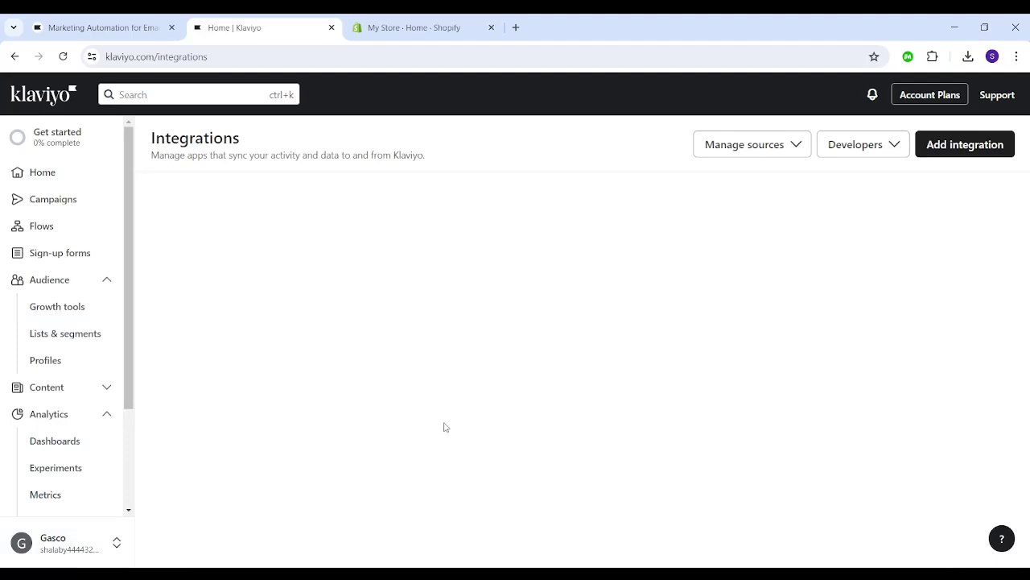
left_click(952, 153)
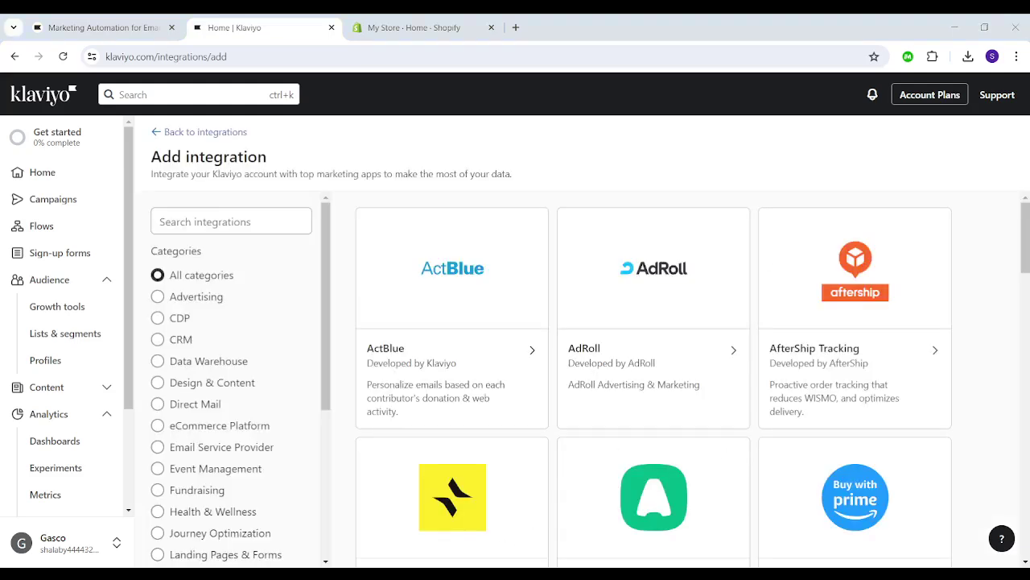
left_click(268, 223)
type("shop")
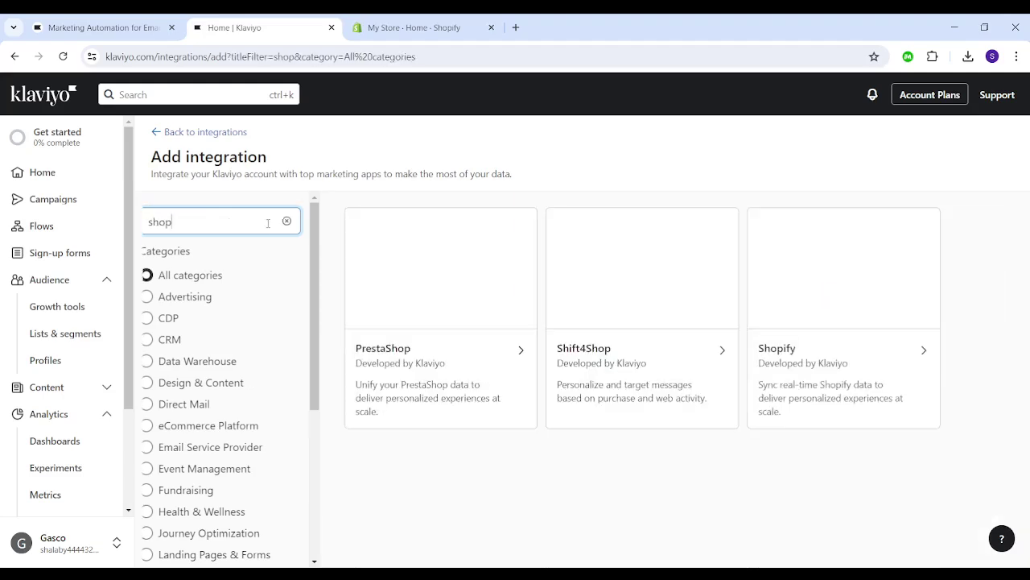
left_click(817, 325)
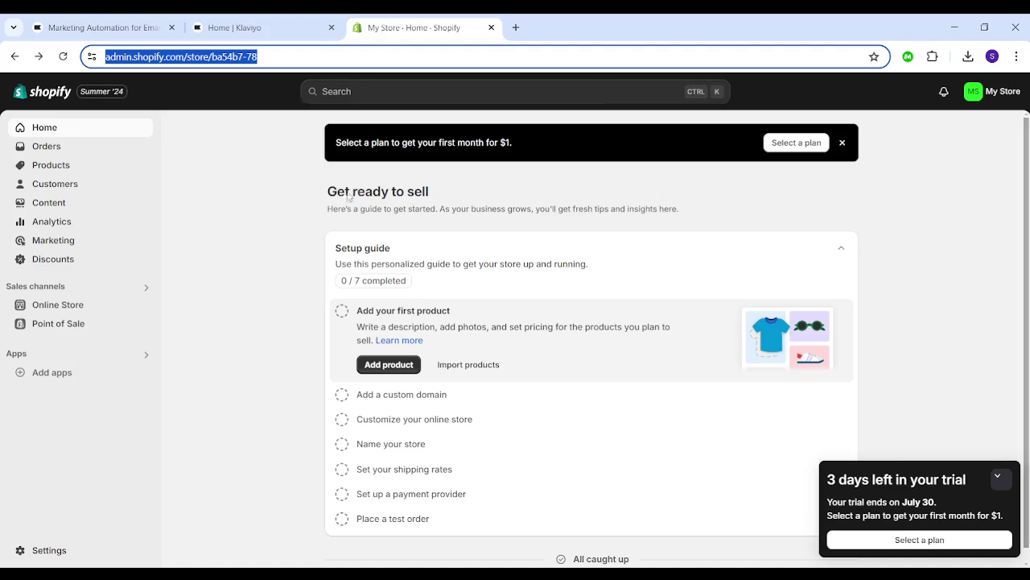
- Open the Shopify store settings and select the ba54b7-78.myshopify.com domain to copy
left_click(277, 177)
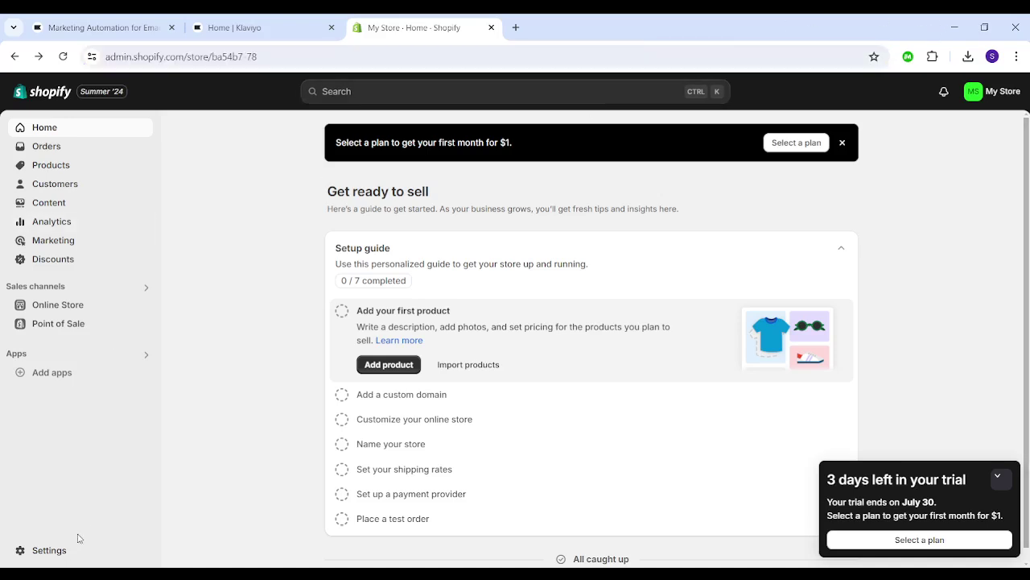
left_click(48, 554)
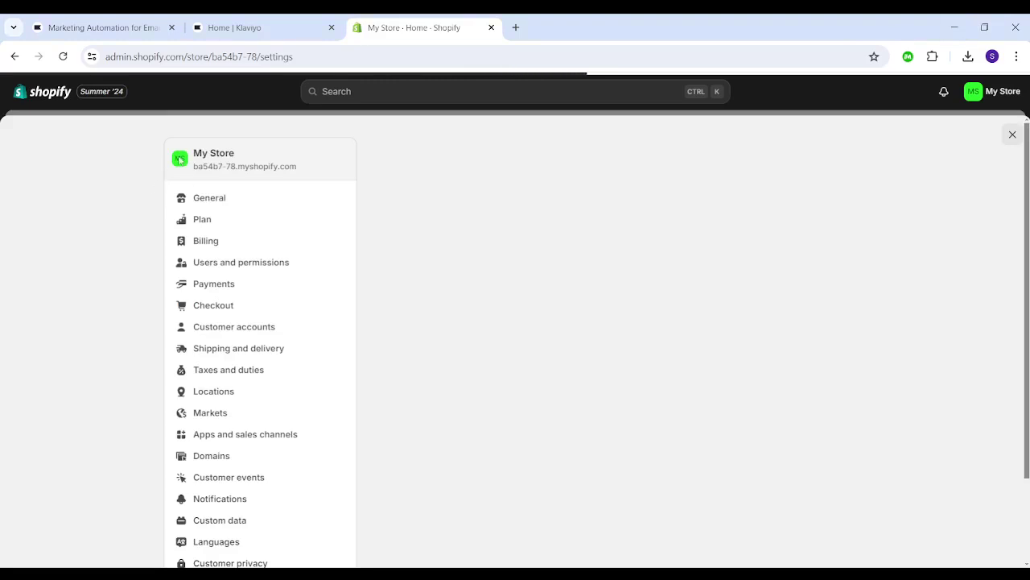
left_click_drag(306, 168, 191, 163)
key("ctrl+c")
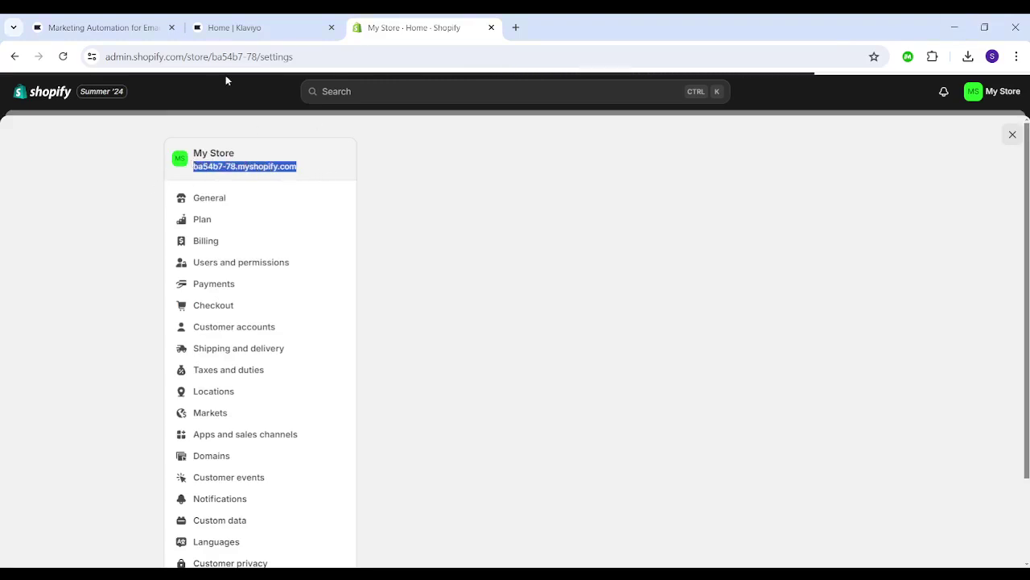
- Paste ba54b7-78.myshopify.com as Klaviyo's Shopify Store URL and confirm it
left_click(234, 27)
left_click(451, 286)
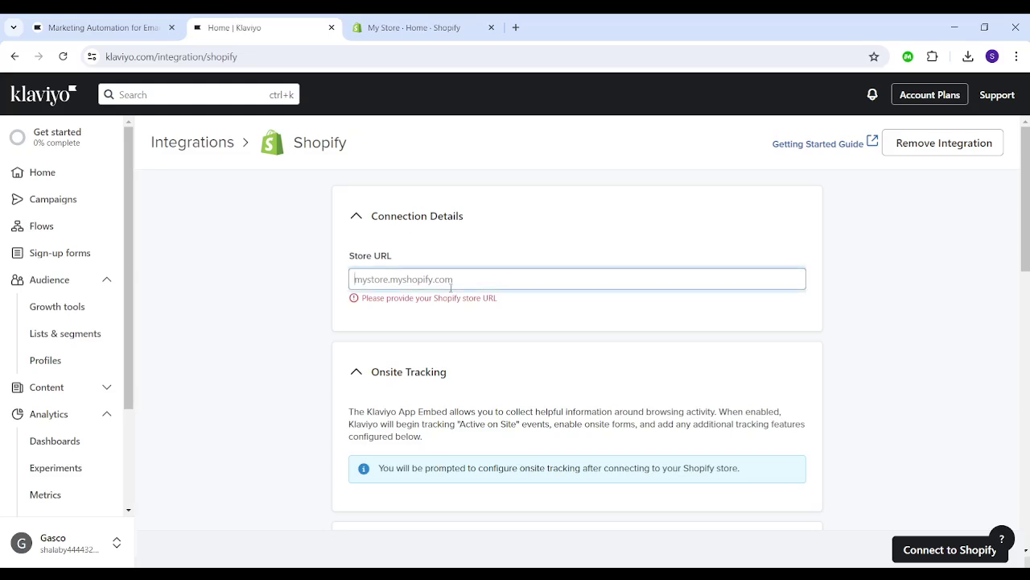
key("ctrl+v")
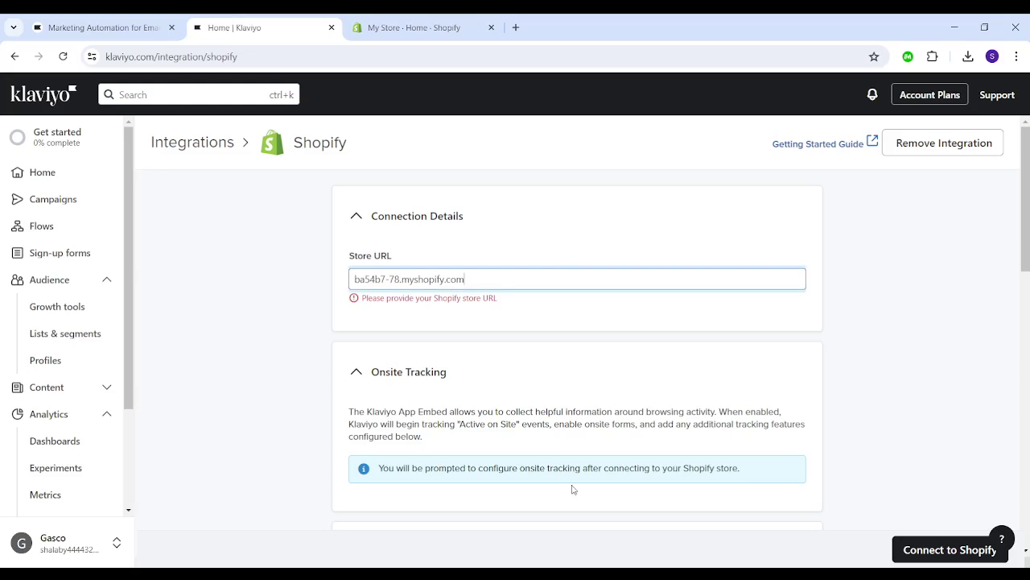
left_click(909, 549)
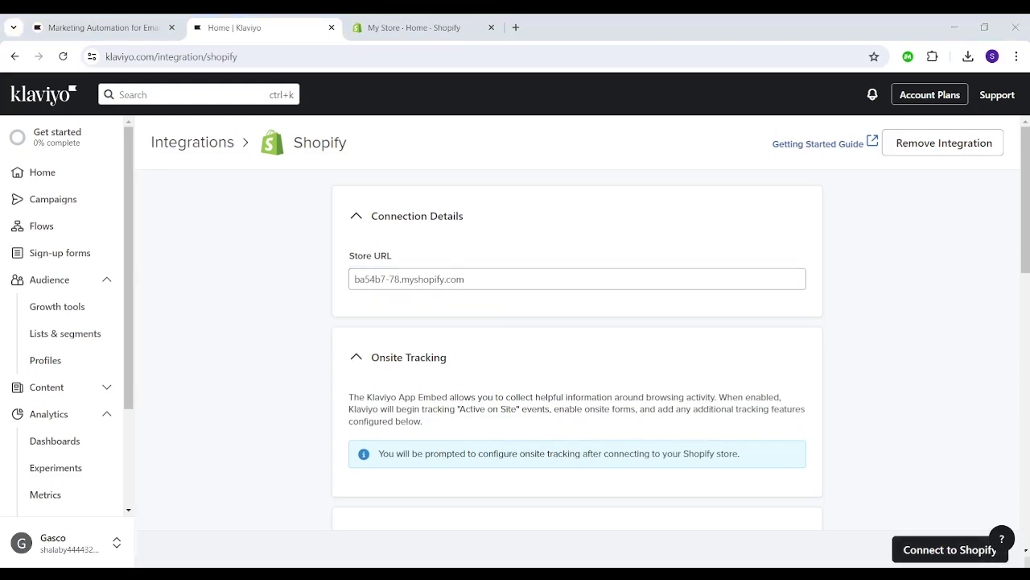
left_click(440, 24)
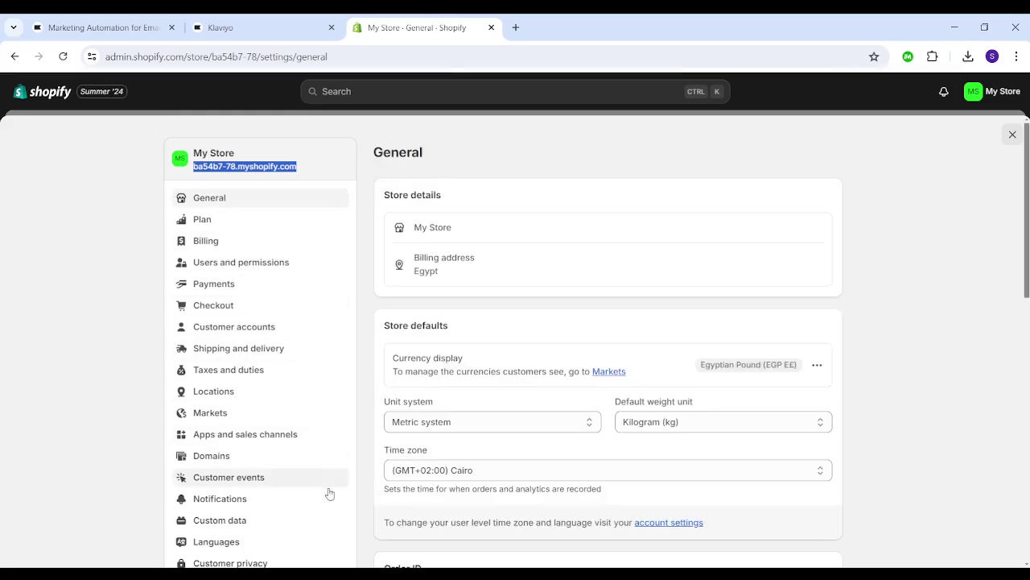
- Find the Klaviyo: Email Marketing & SMS app among Shopify apps and start installing it
left_click(60, 95)
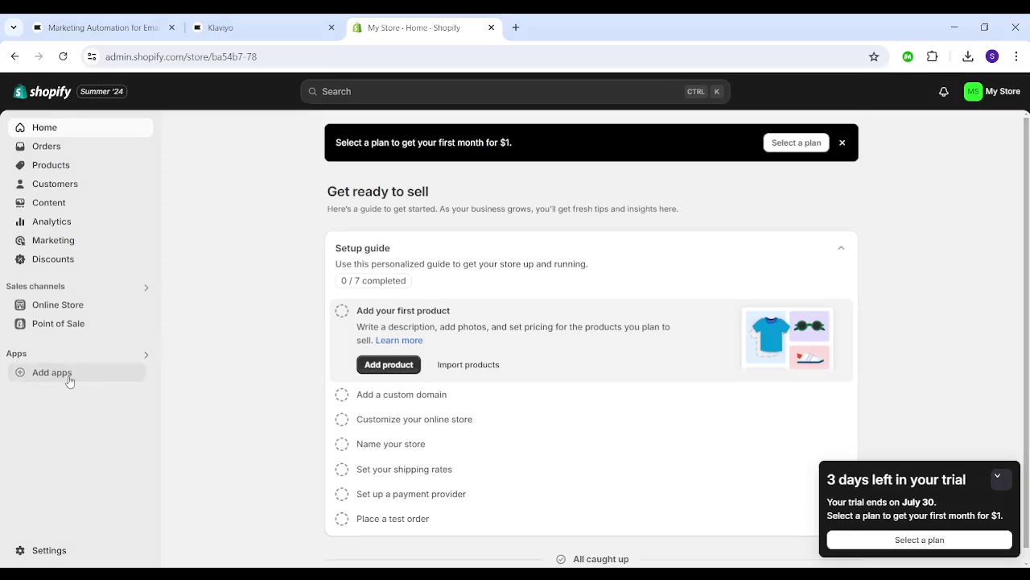
left_click(51, 373)
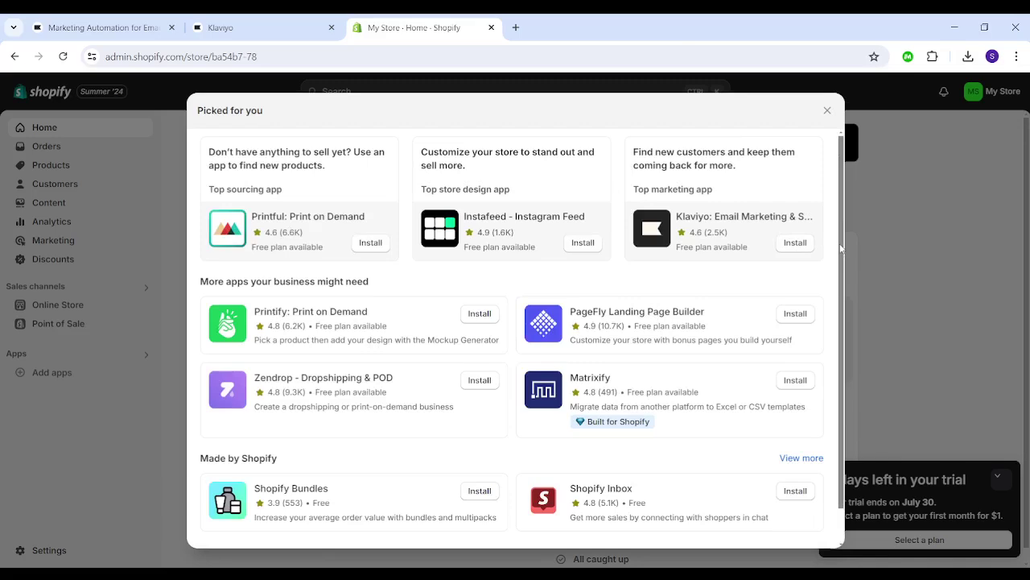
scroll(840, 249, "down", 1)
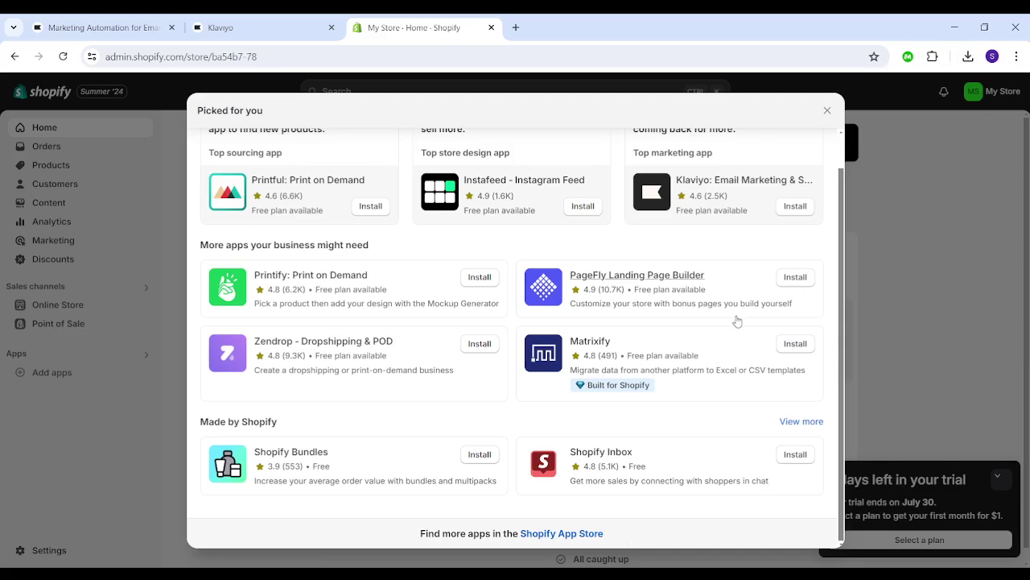
left_click(793, 206)
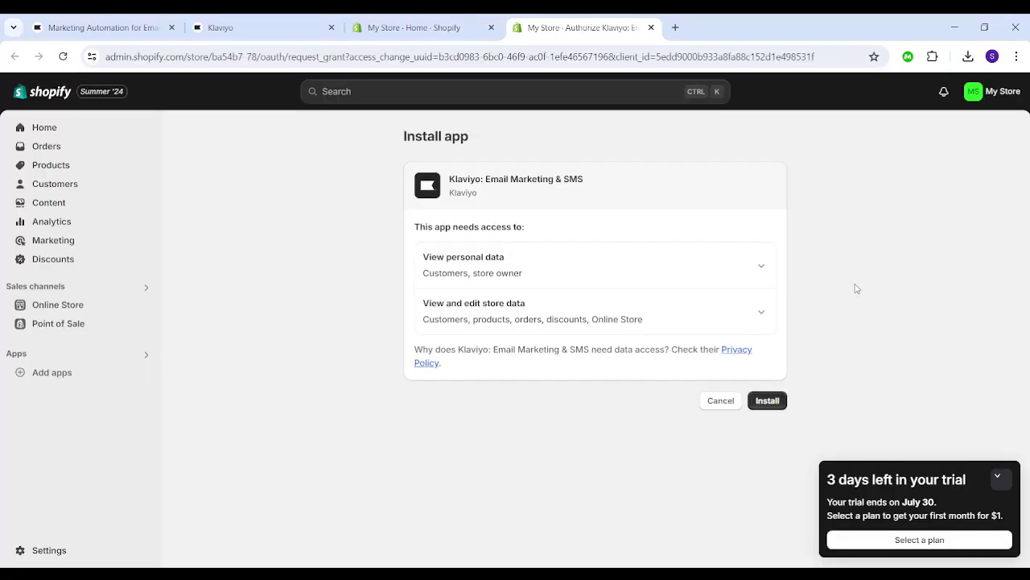
- Approve the Klaviyo app install and confirm the new Klaviyo-Shopify integration
left_click(764, 401)
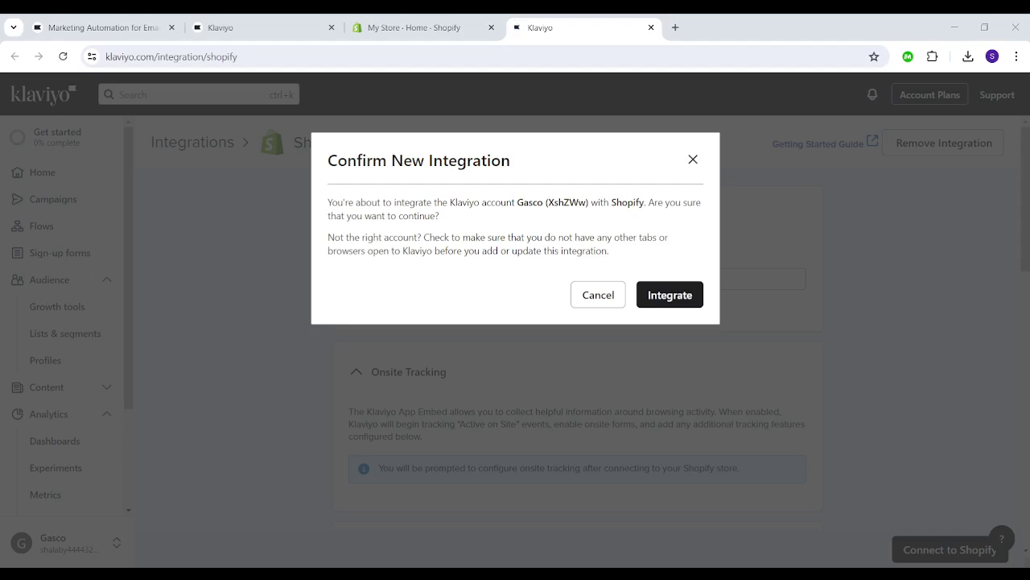
left_click(671, 294)
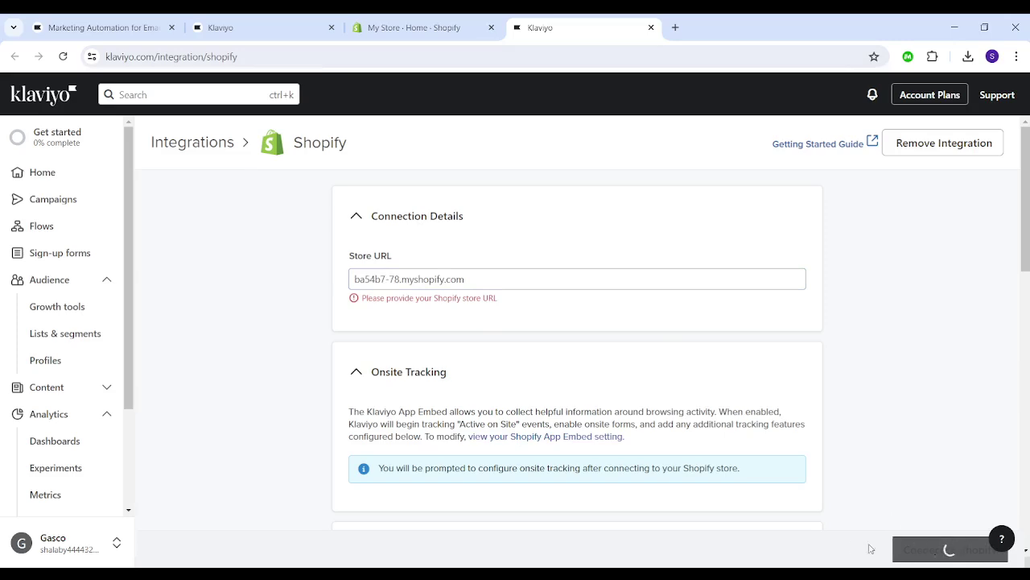
left_click_drag(526, 31, 378, 21)
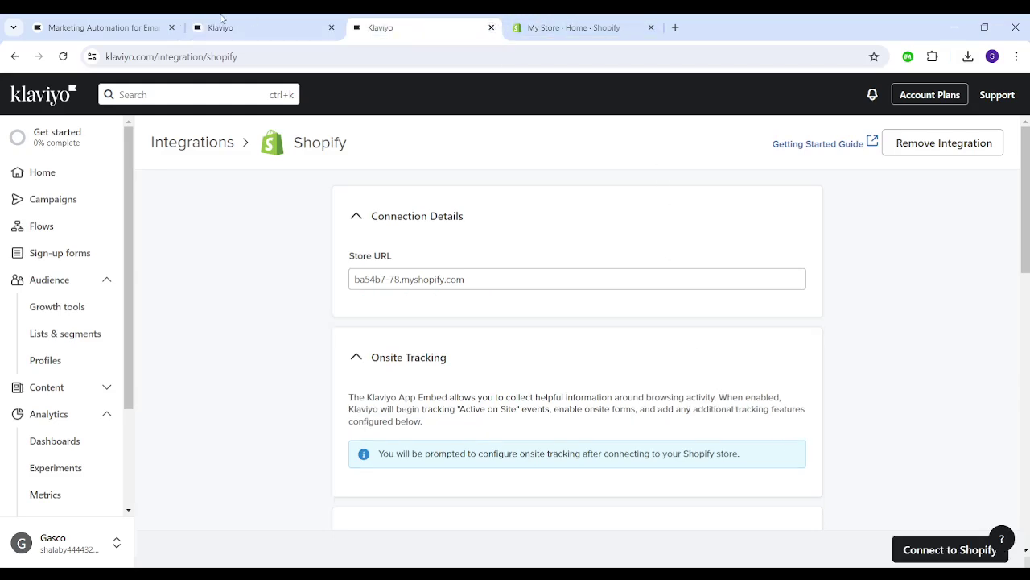
left_click(242, 28)
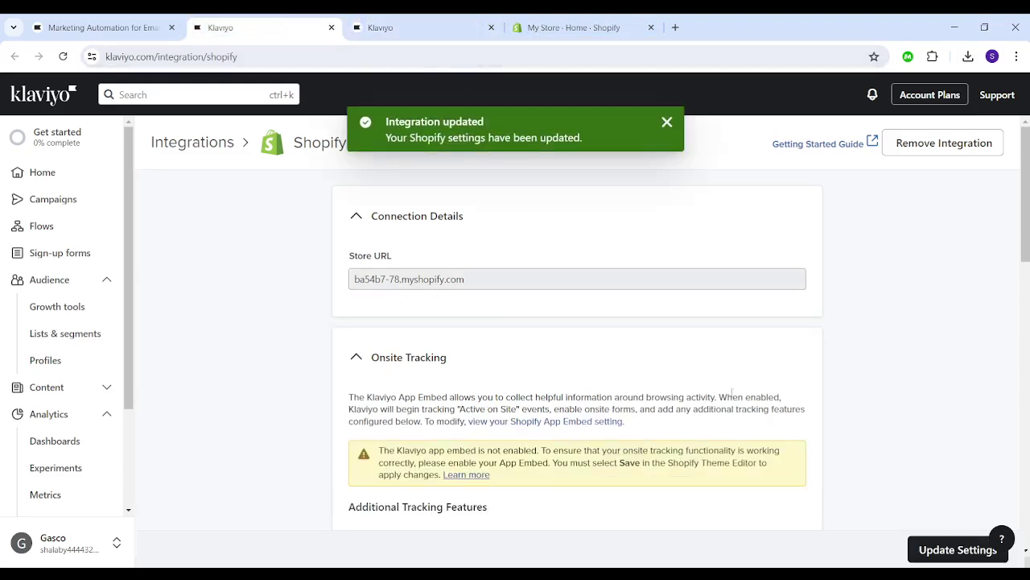
- Close the duplicate Klaviyo page and save the Dawn theme with Klaviyo Onsite Javascript enabled
left_click(495, 31)
left_click(491, 27)
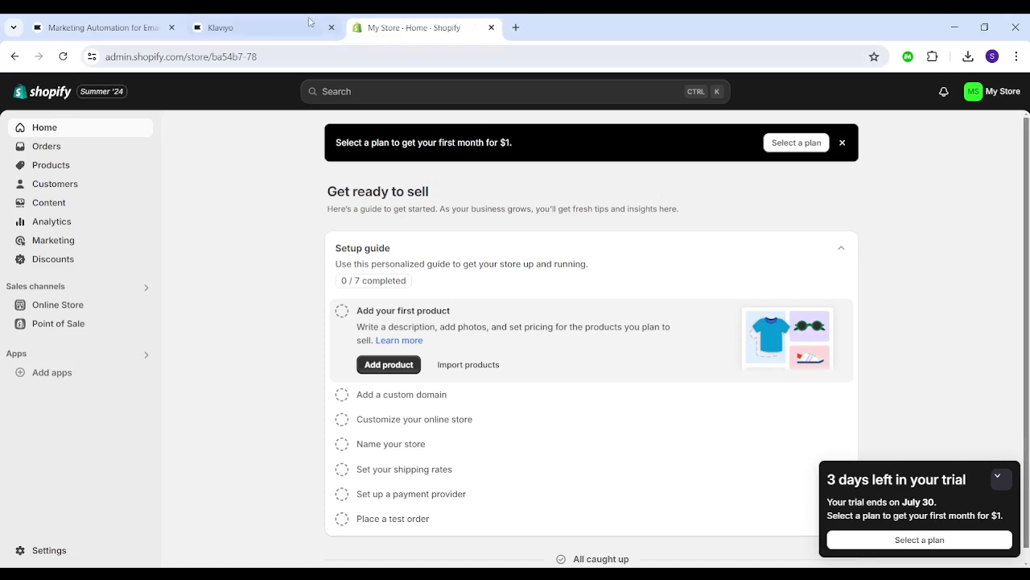
left_click(305, 24)
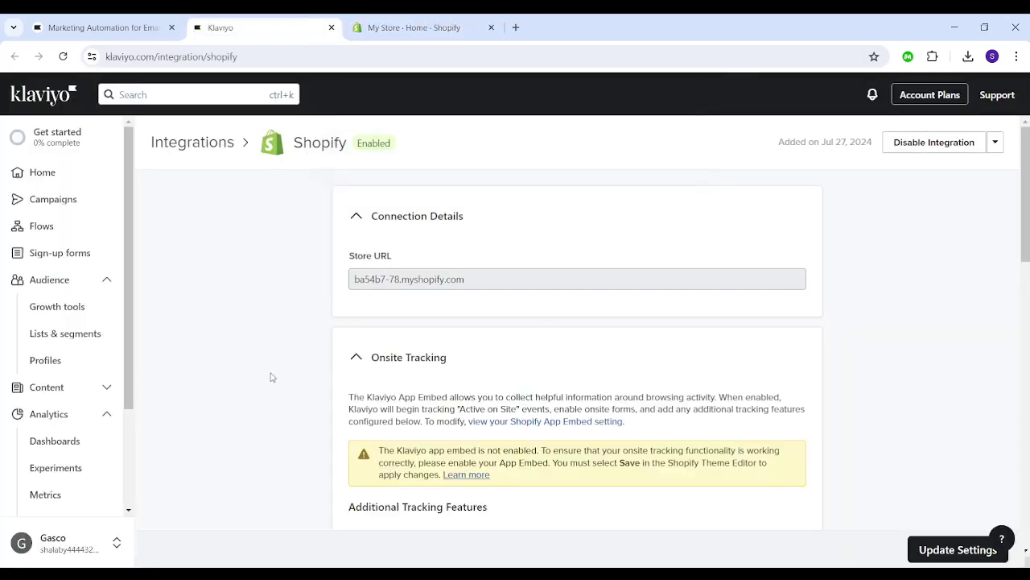
scroll(272, 377, "down", 2)
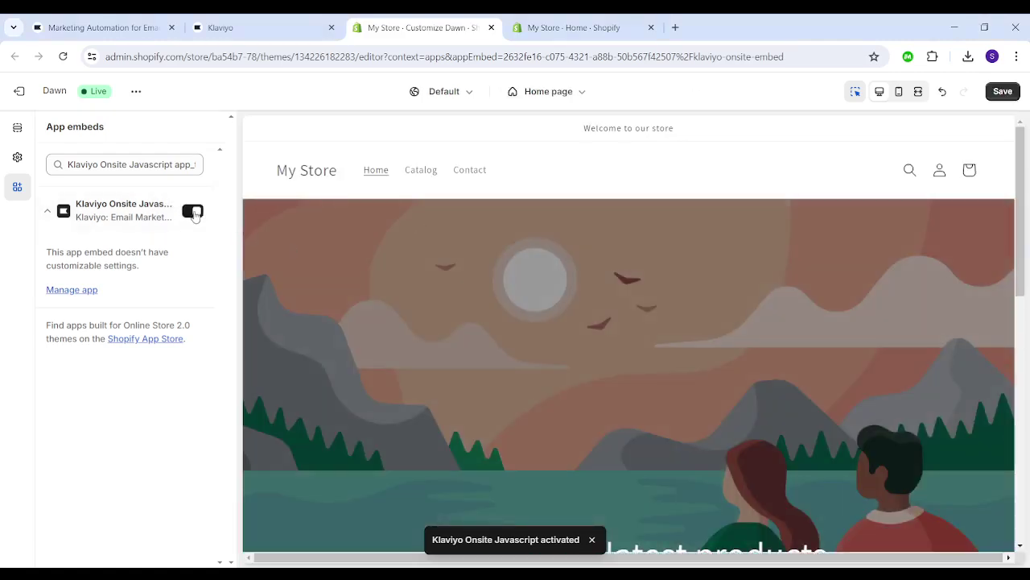
left_click(1010, 94)
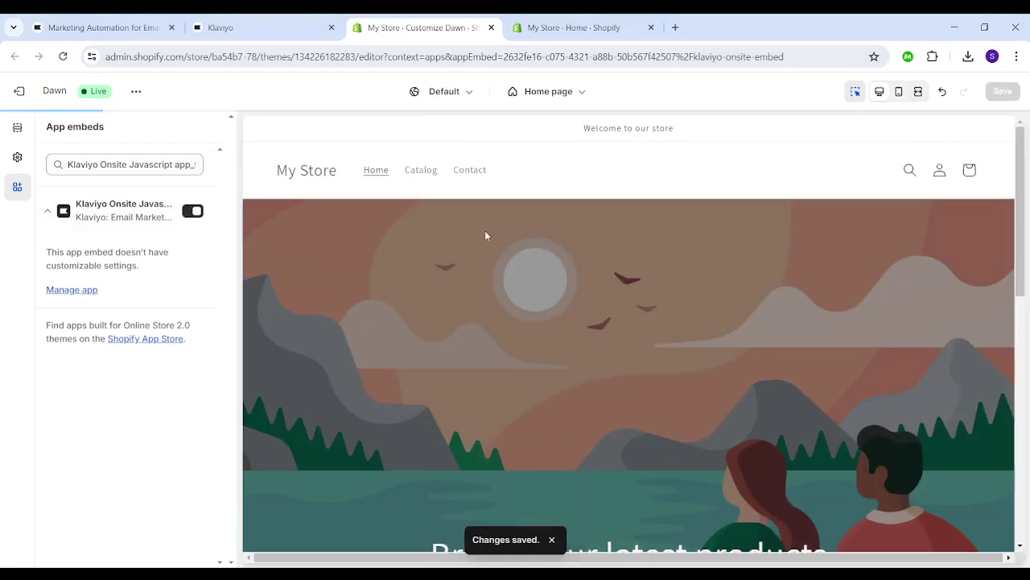
- Apply Update Settings on Klaviyo's Shopify integration and confirm Update Integration
left_click(228, 29)
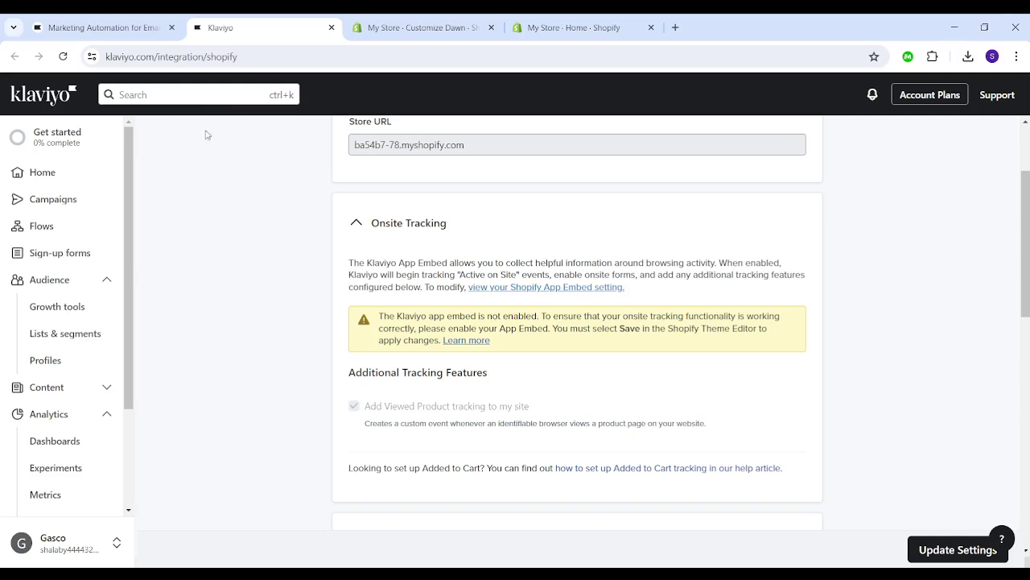
left_click(946, 548)
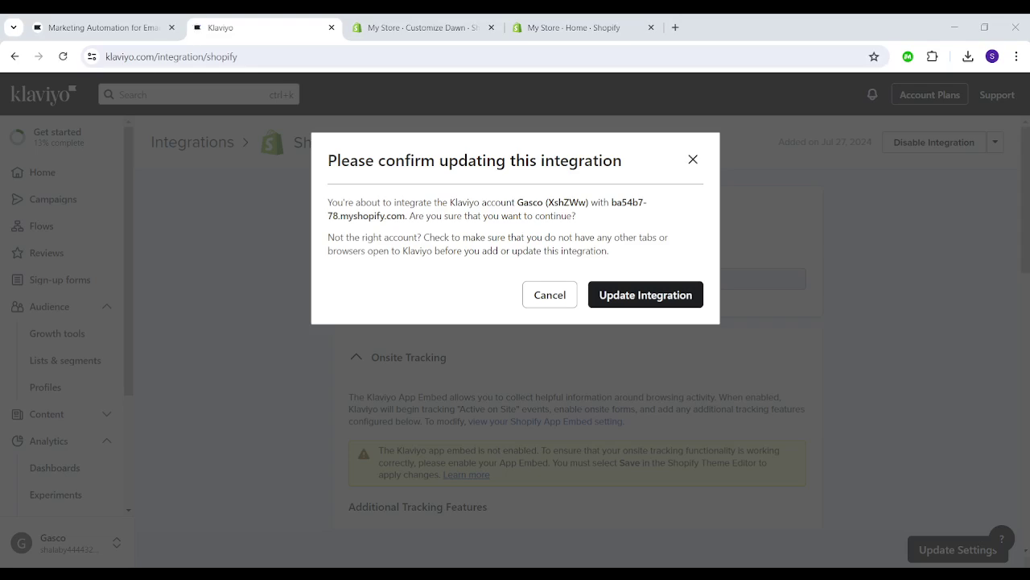
left_click(619, 299)
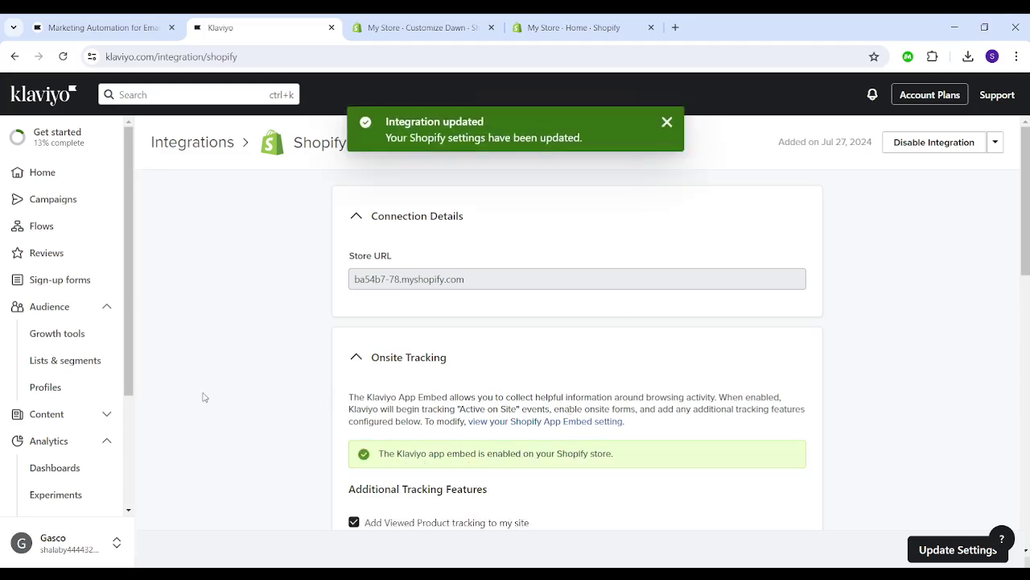
scroll(204, 396, "down", 3)
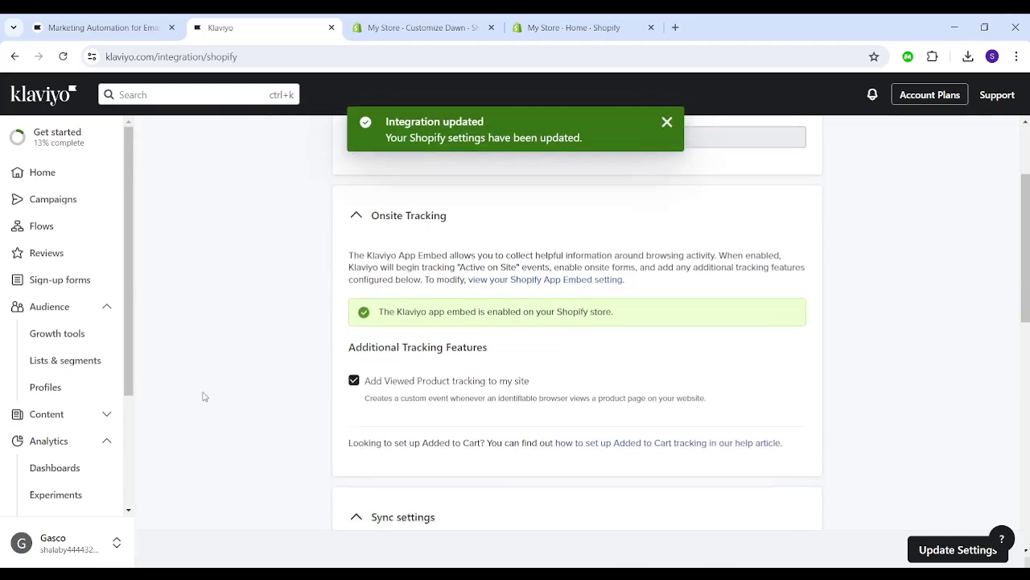
scroll(203, 396, "down", 3)
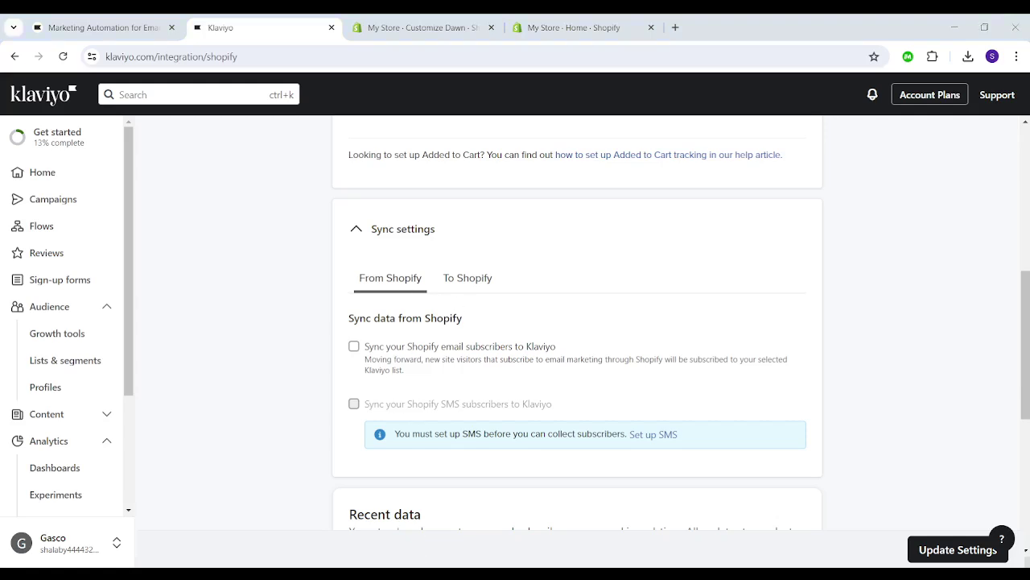
- Turn on Shopify email subscriber sync and choose Preview List as the destination
left_click(353, 346)
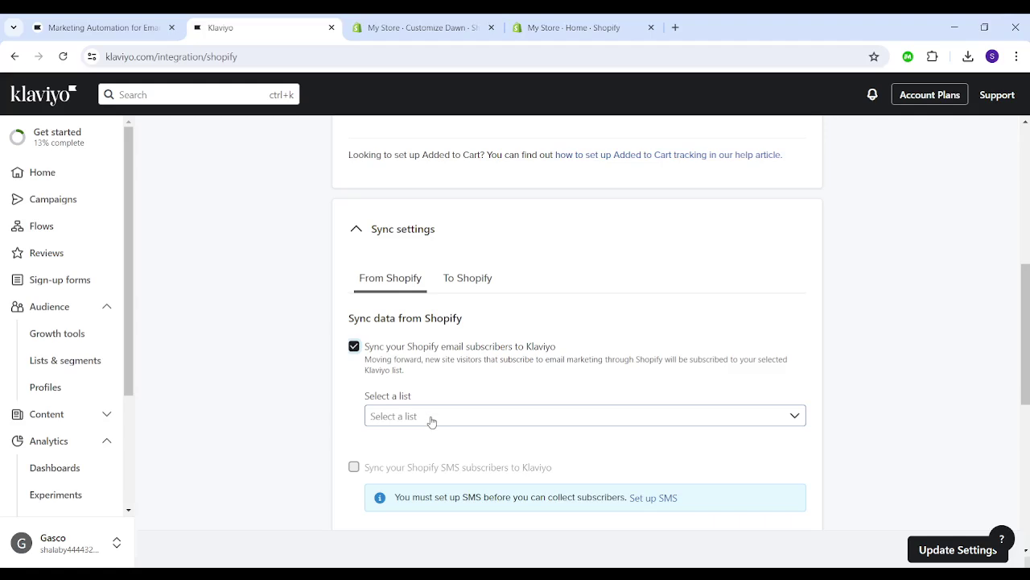
left_click(429, 419)
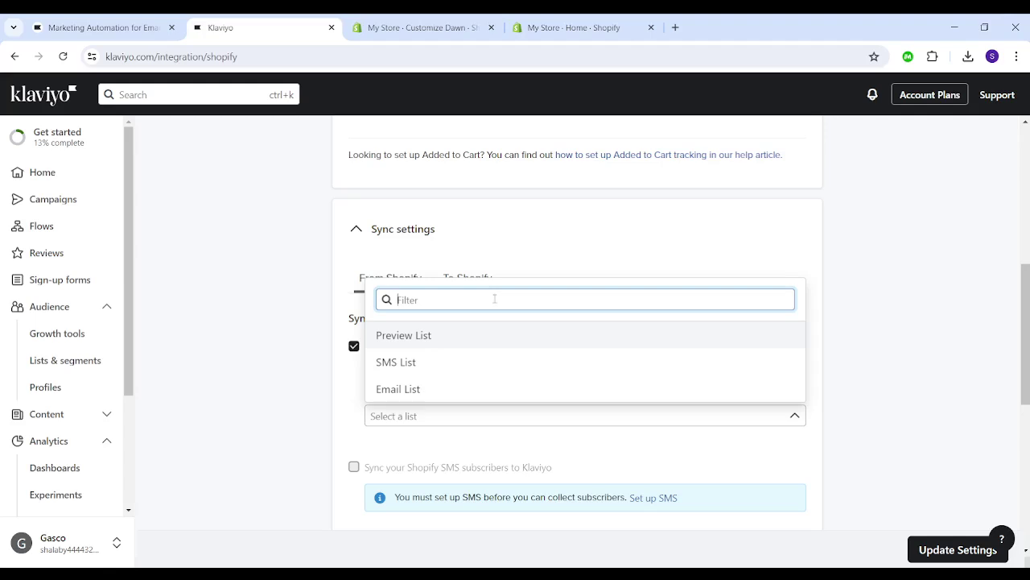
left_click(440, 343)
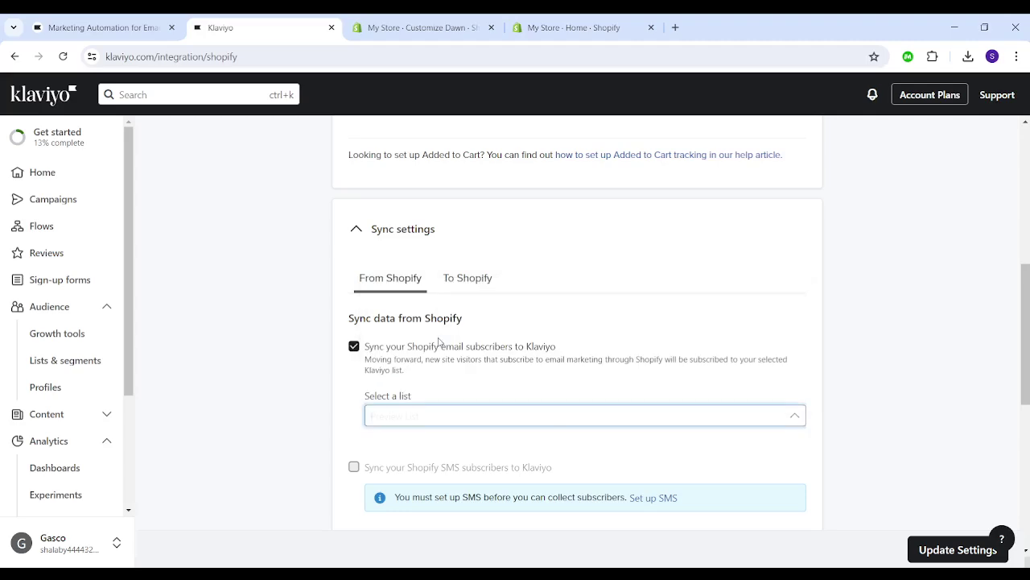
- Duplicate the Klaviyo tab to view Lists & Segments, then return to the integration settings
right_click(248, 36)
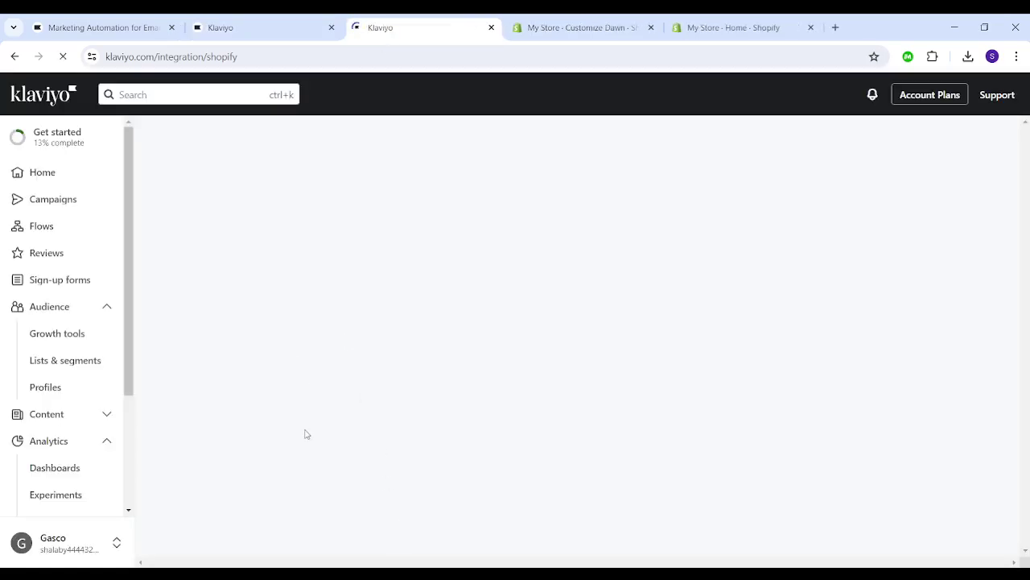
left_click(73, 362)
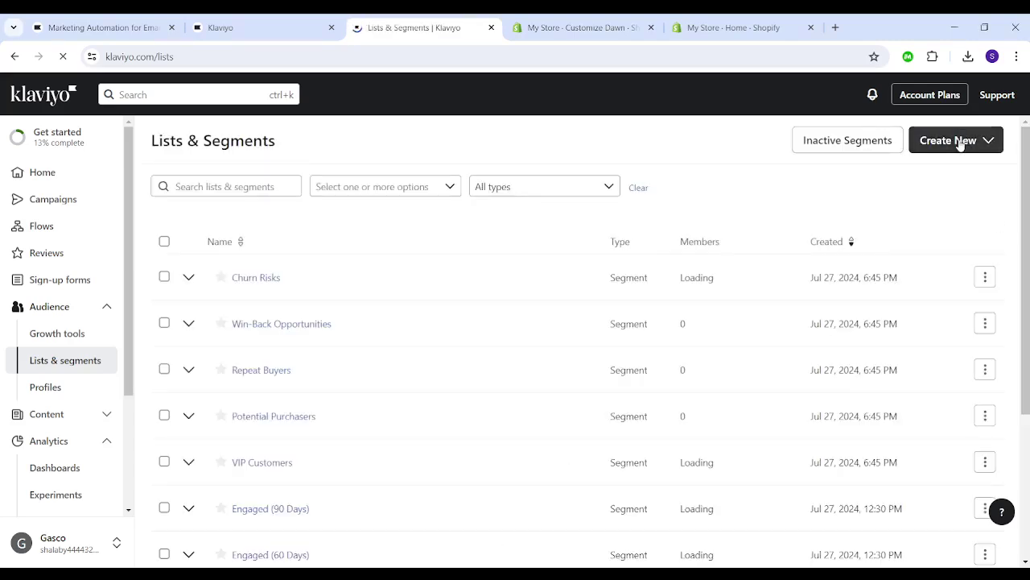
left_click(241, 28)
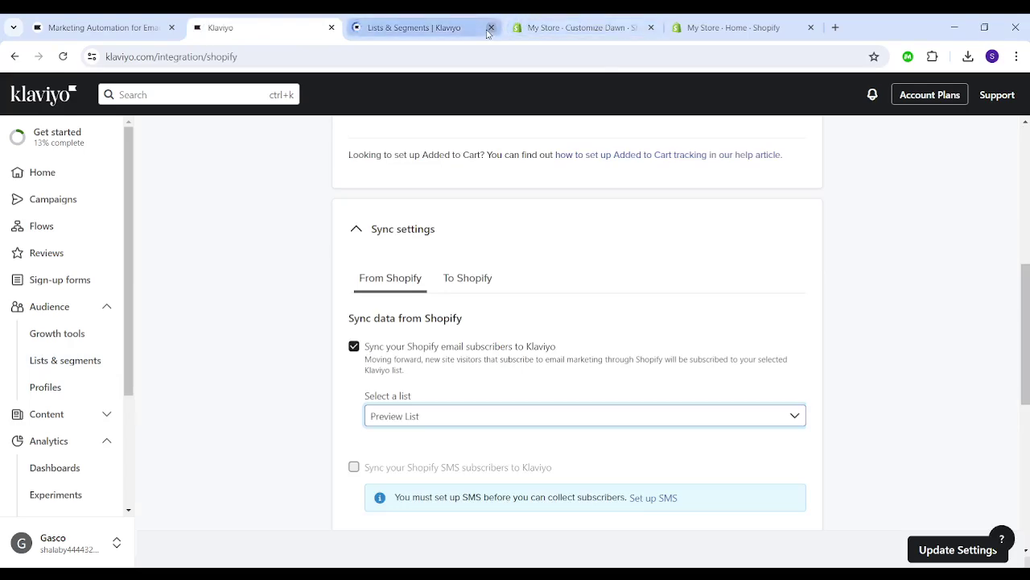
- Review the To Shopify sync options and submit the integration settings update
left_click(428, 455)
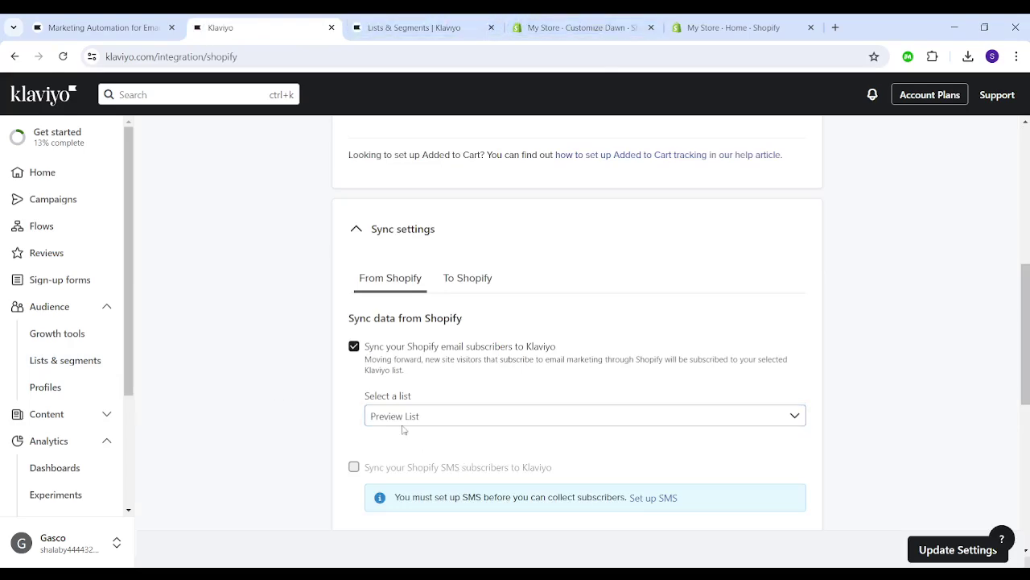
scroll(685, 322, "down", 1)
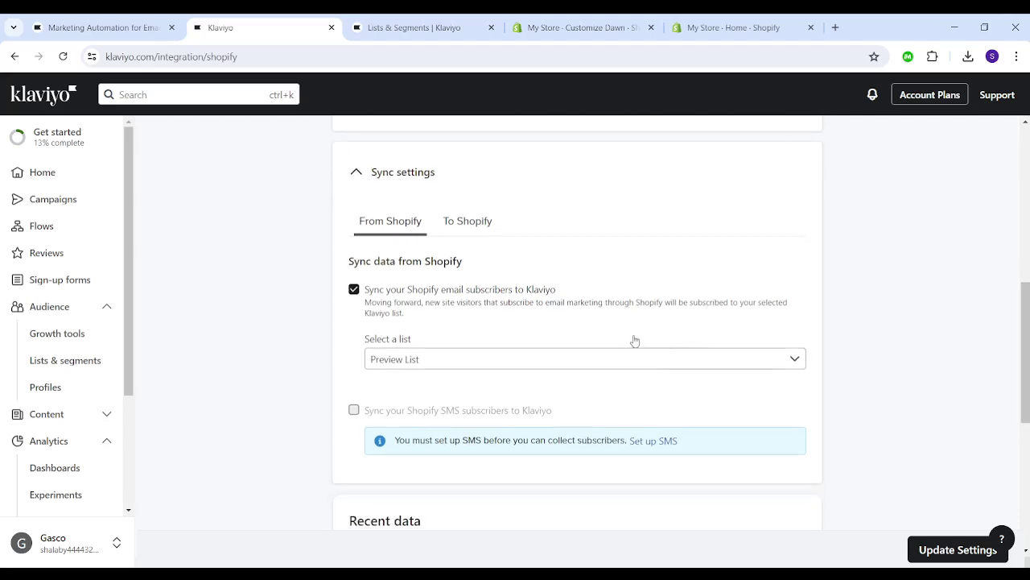
left_click(475, 221)
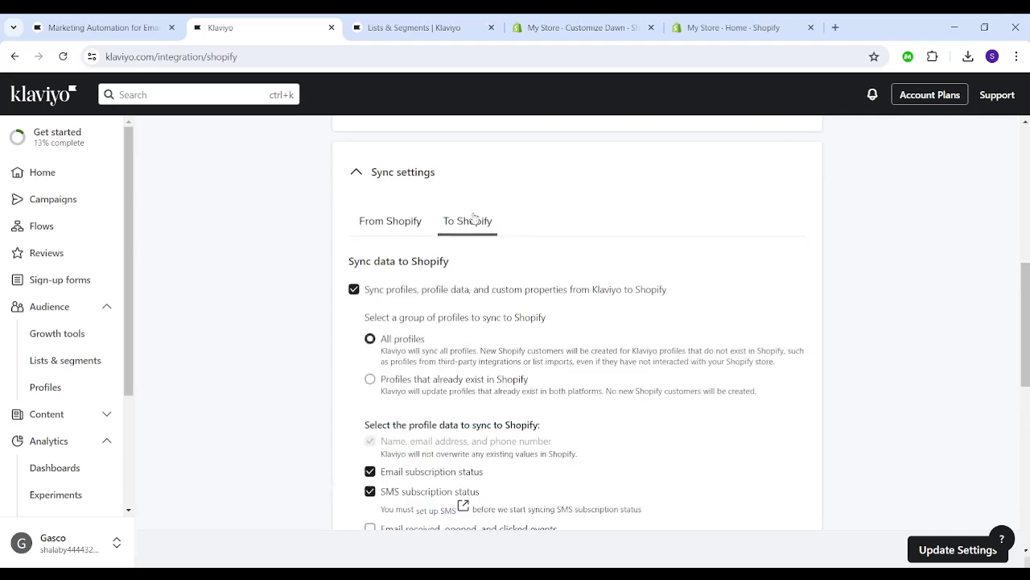
scroll(723, 367, "down", 1)
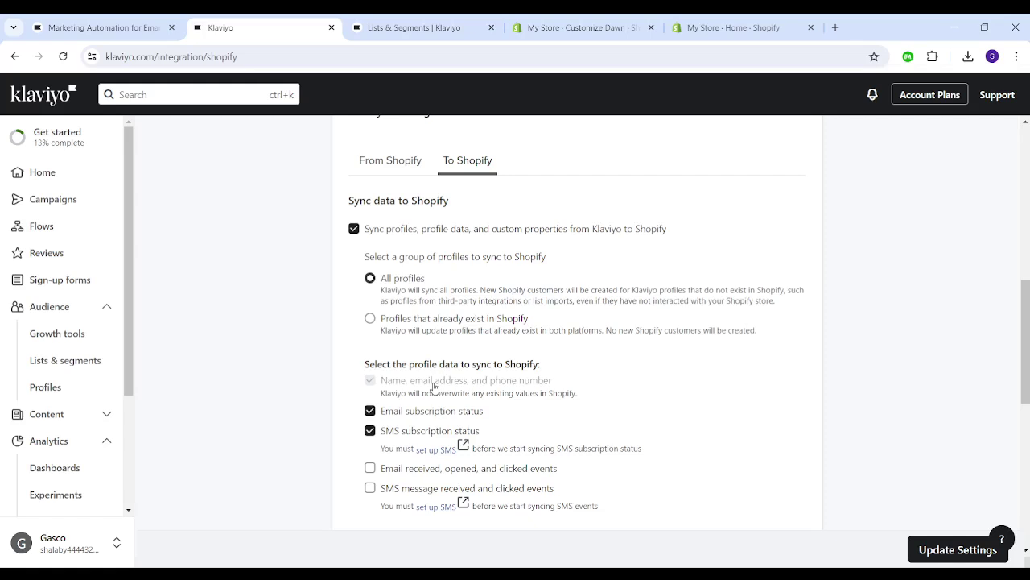
left_click(940, 550)
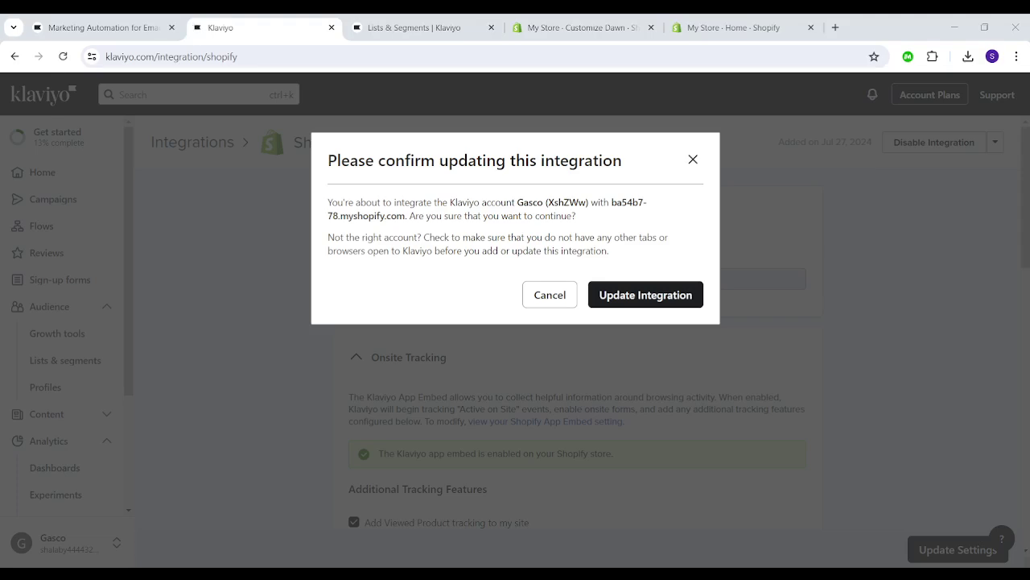
- Confirm the Shopify integration update, saving the new settings including profile syncing to Shopify
left_click(665, 298)
scroll(975, 300, "down", 4)
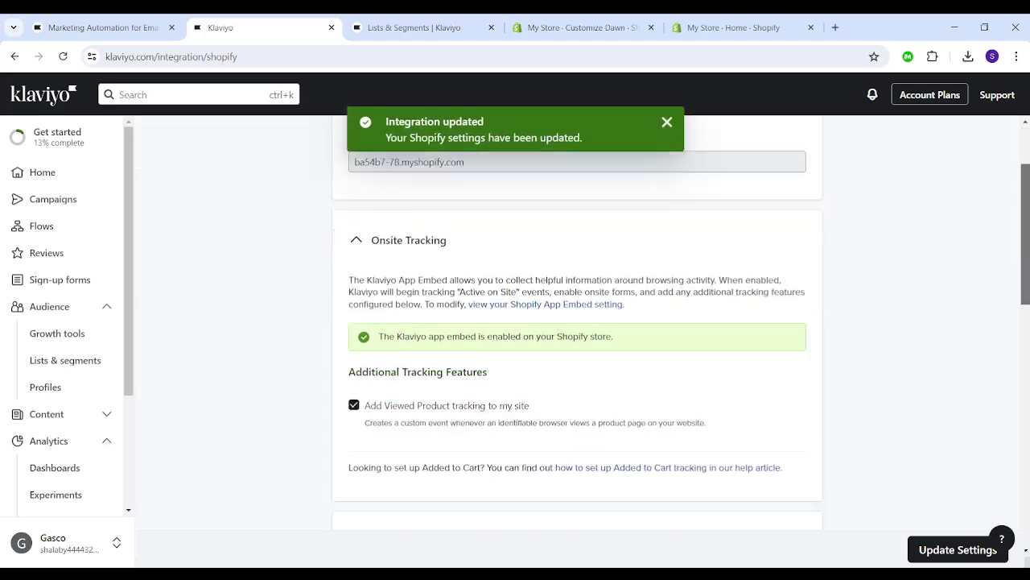
scroll(577, 323, "up", 5)
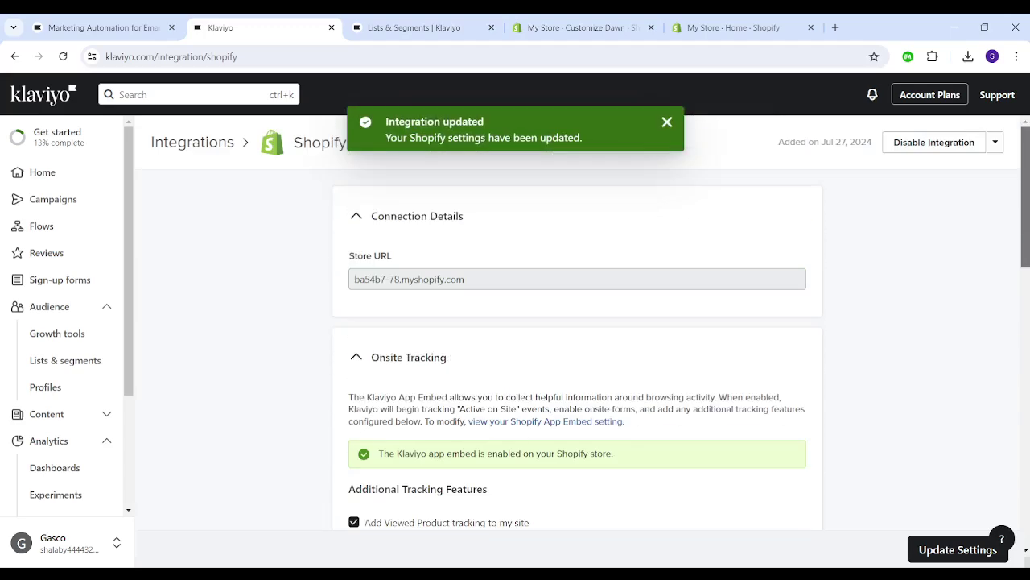